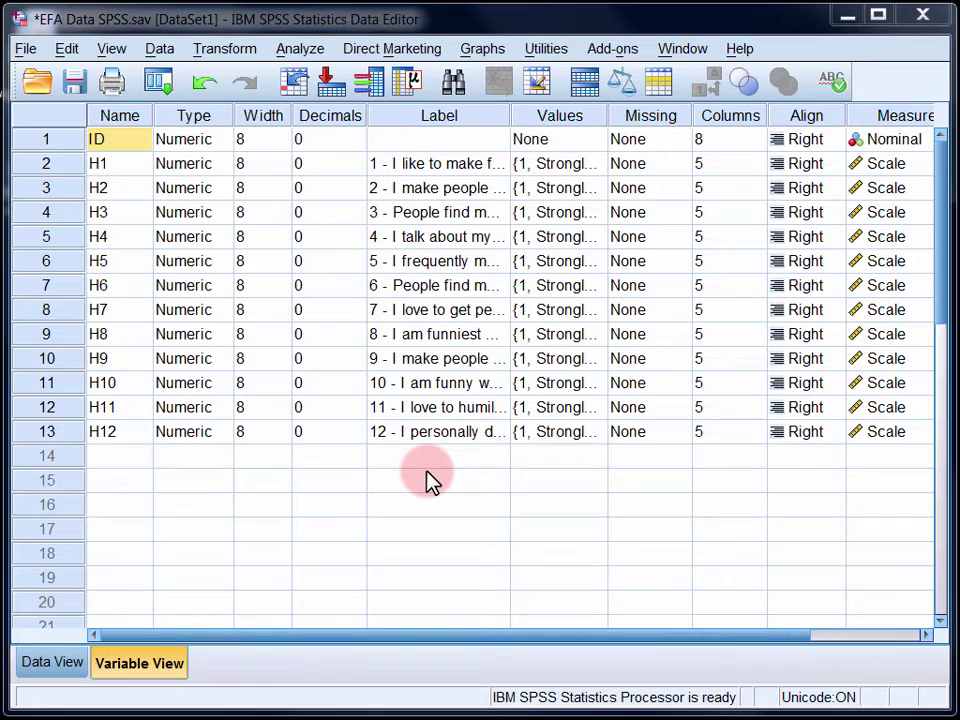
# - Check item H12's response labels, widen the Label column to show full item wording, then switch to Data View
pyautogui.click(591, 436)
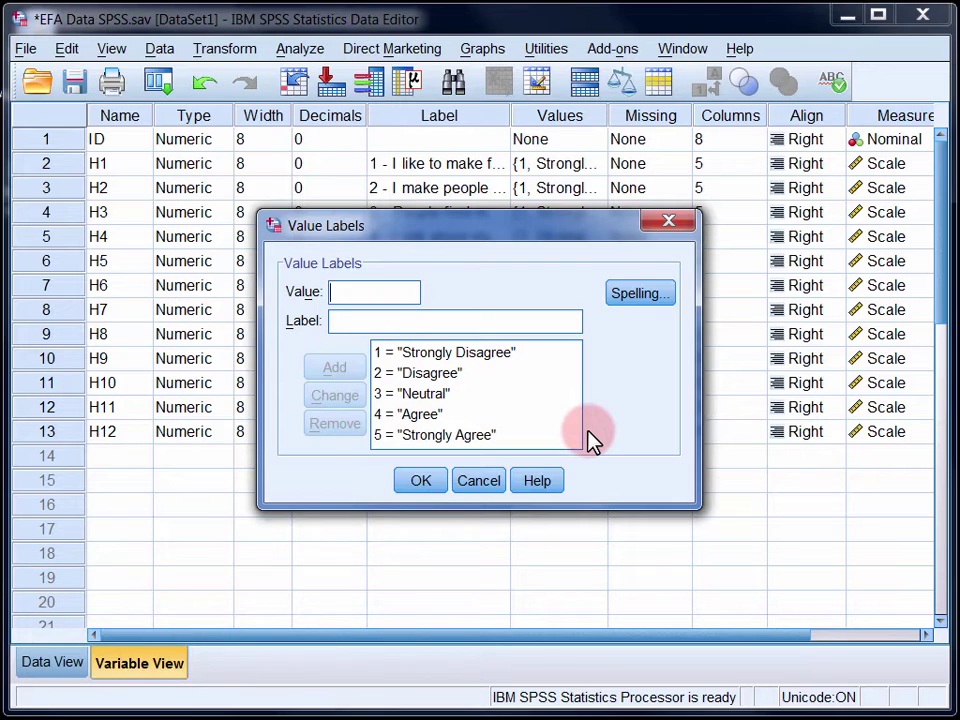
pyautogui.click(443, 491)
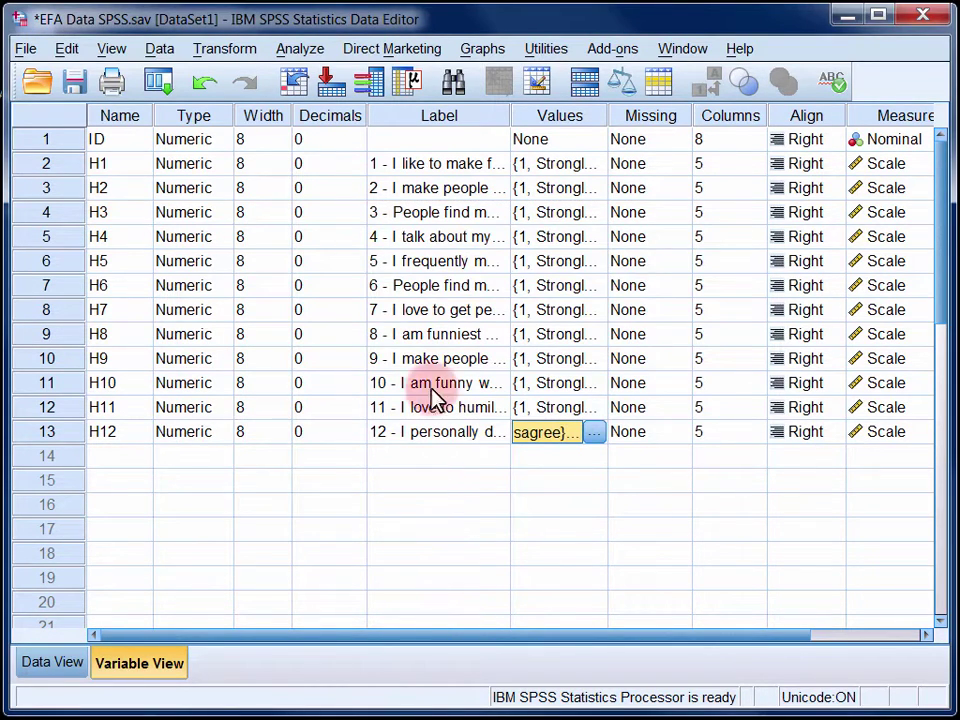
pyautogui.moveTo(508, 114); pyautogui.dragTo(840, 118)
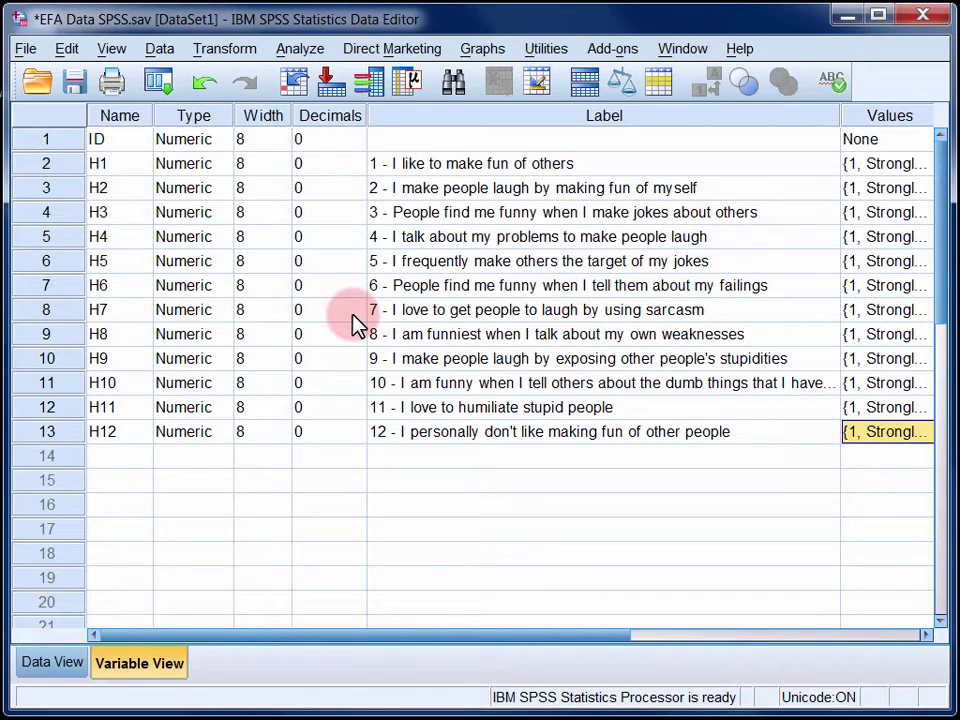
pyautogui.click(67, 663)
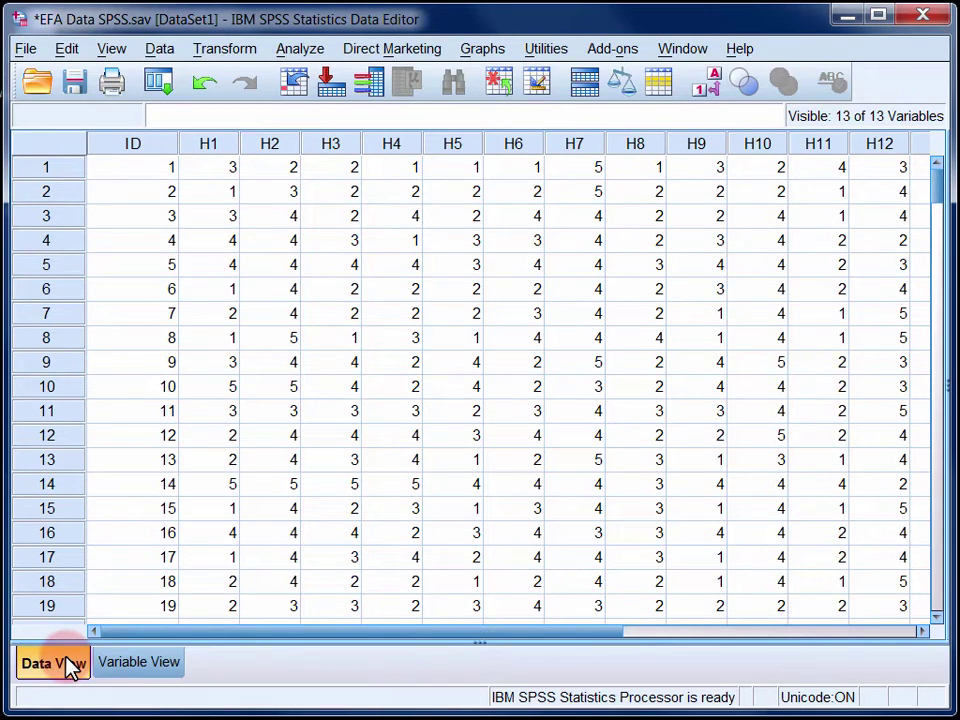
# - Start Analyze > Dimension Reduction > Factor and enter items H1–H12 as variables, excluding ID
pyautogui.click(240, 238)
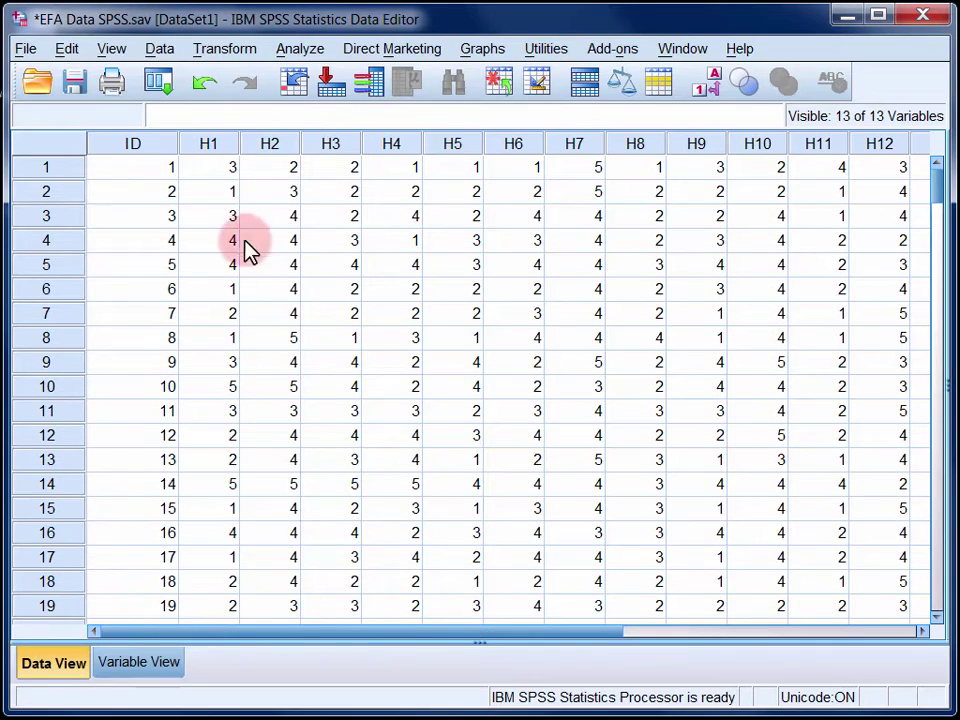
pyautogui.click(305, 52)
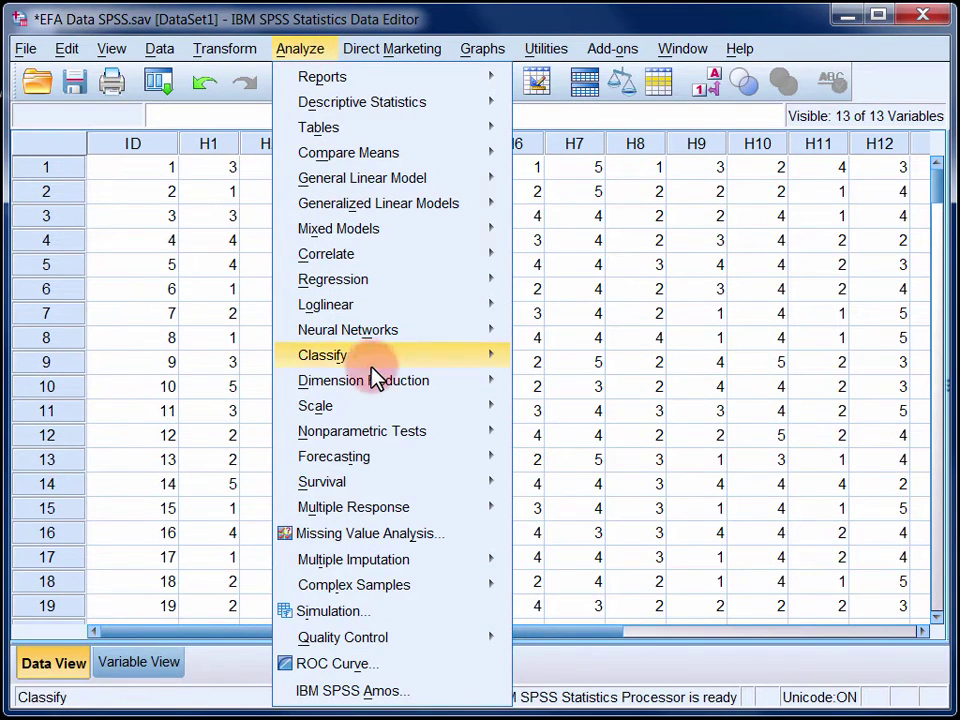
pyautogui.moveTo(371, 386)
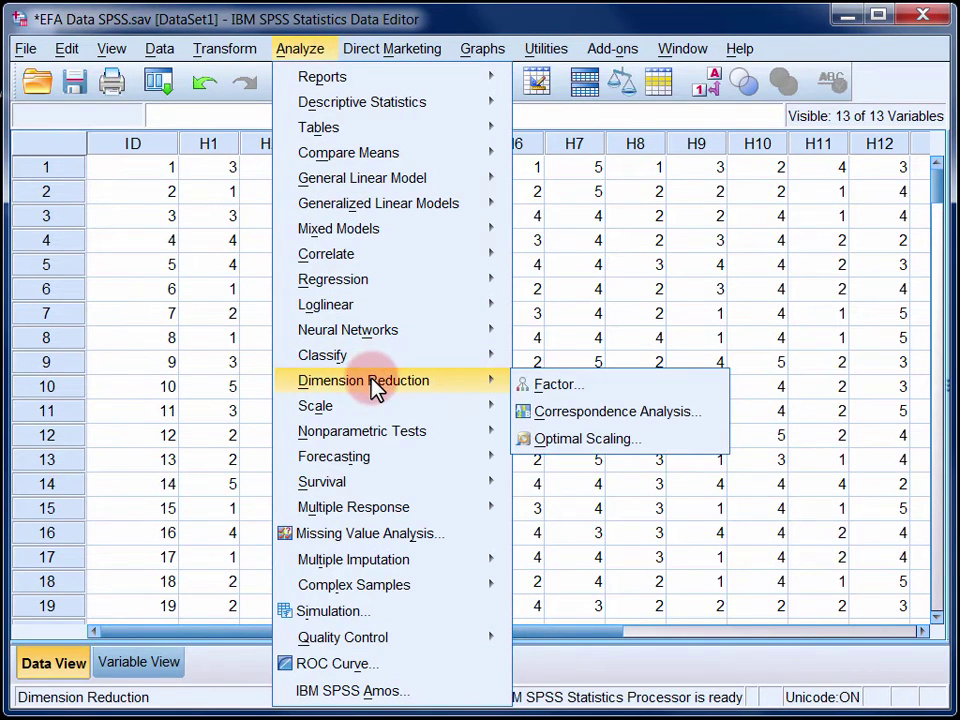
pyautogui.click(605, 387)
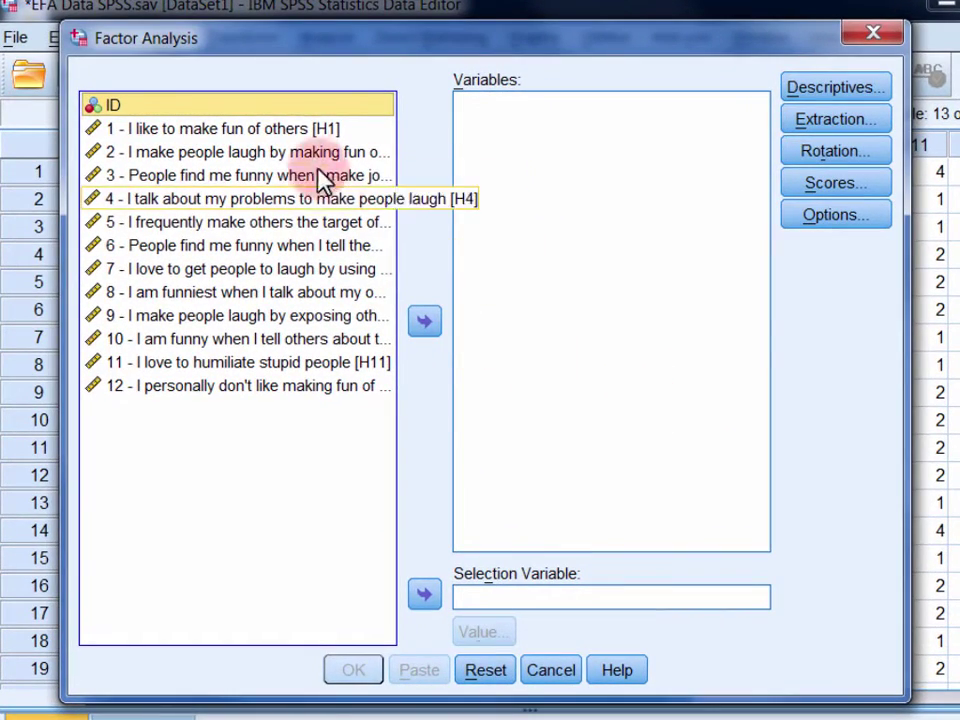
pyautogui.click(300, 129)
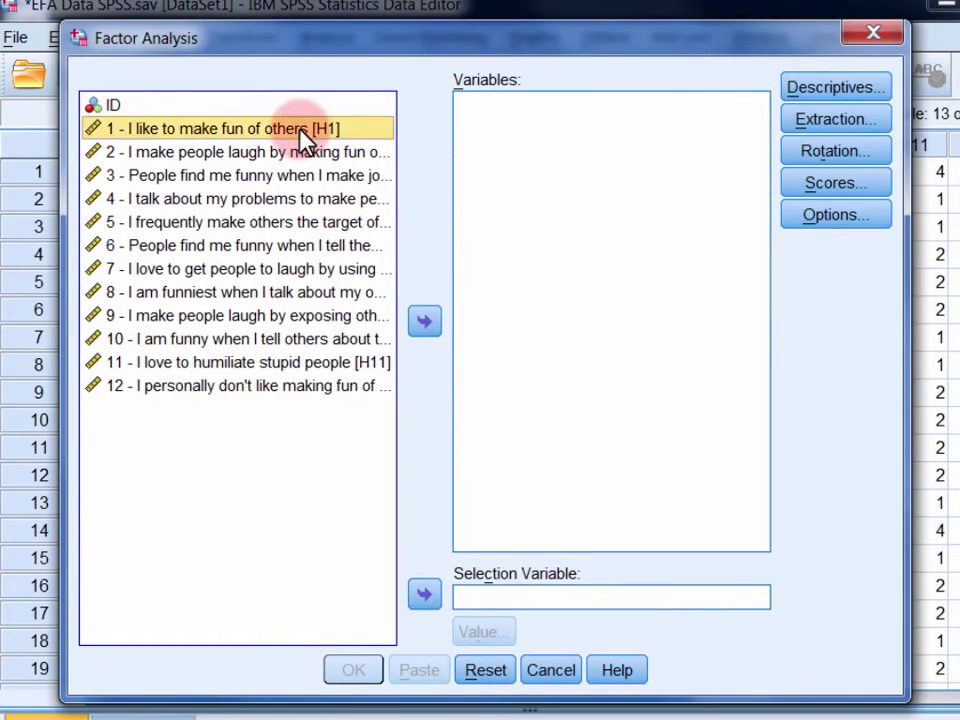
pyautogui.keyDown('shift'); pyautogui.click(335, 388); pyautogui.keyUp('shift')
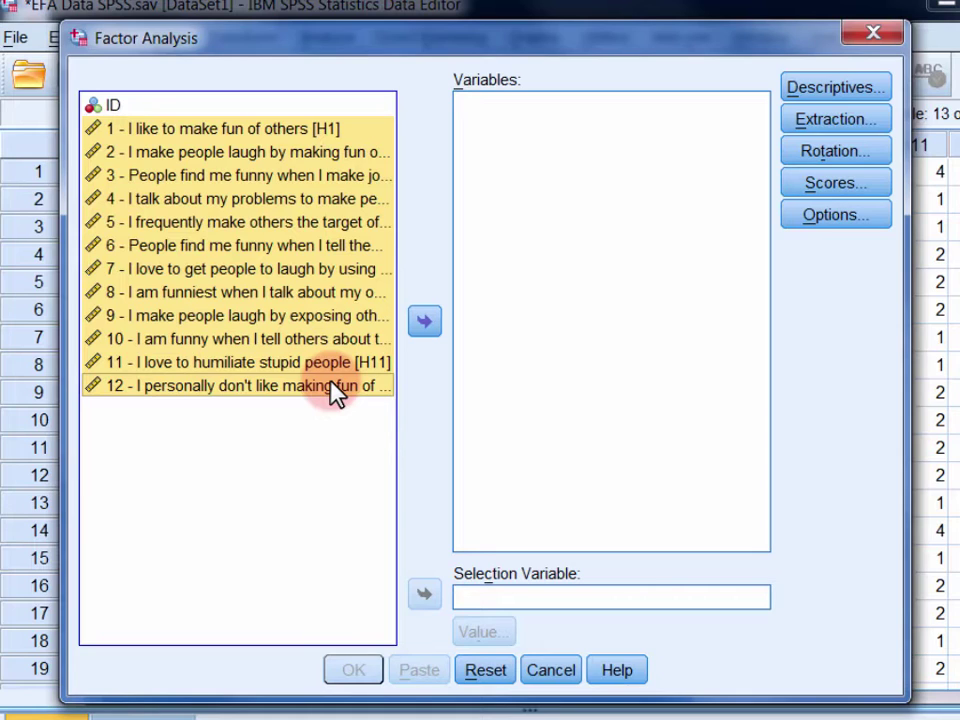
pyautogui.click(424, 322)
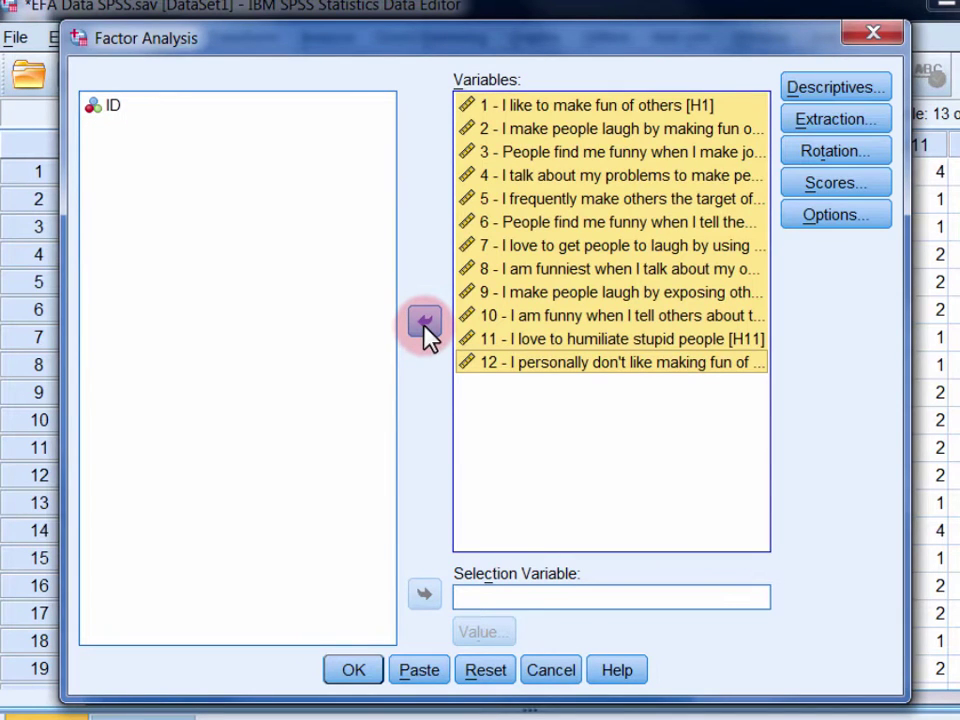
# - Request coefficients, significance levels, determinant, KMO and Bartlett's, reproduced and anti-image matrices in Descriptives
pyautogui.click(818, 92)
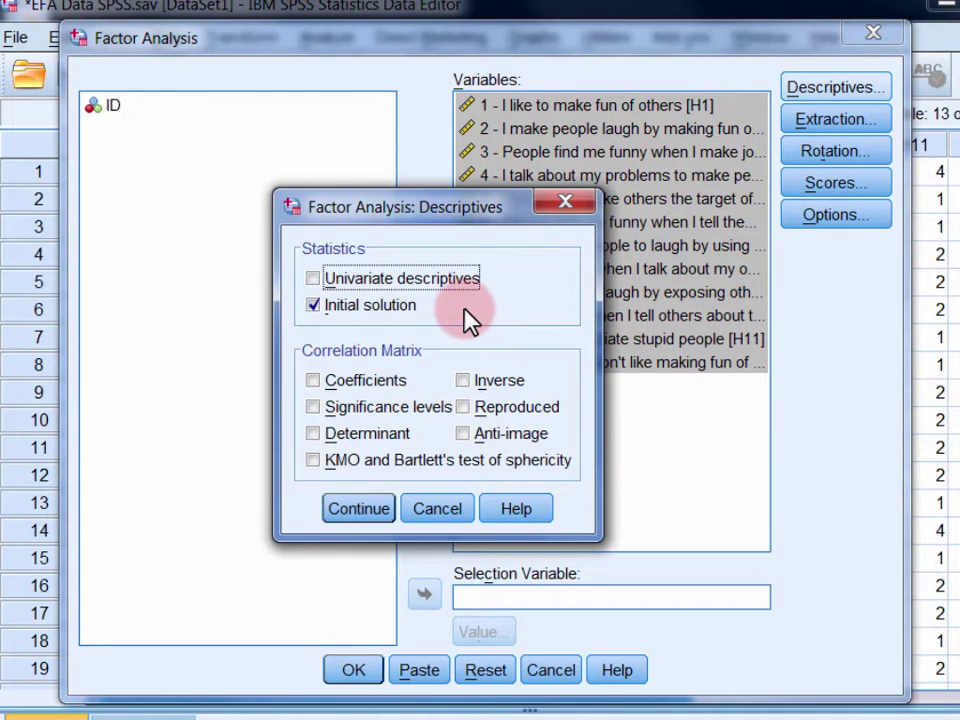
pyautogui.click(404, 379)
pyautogui.click(396, 410)
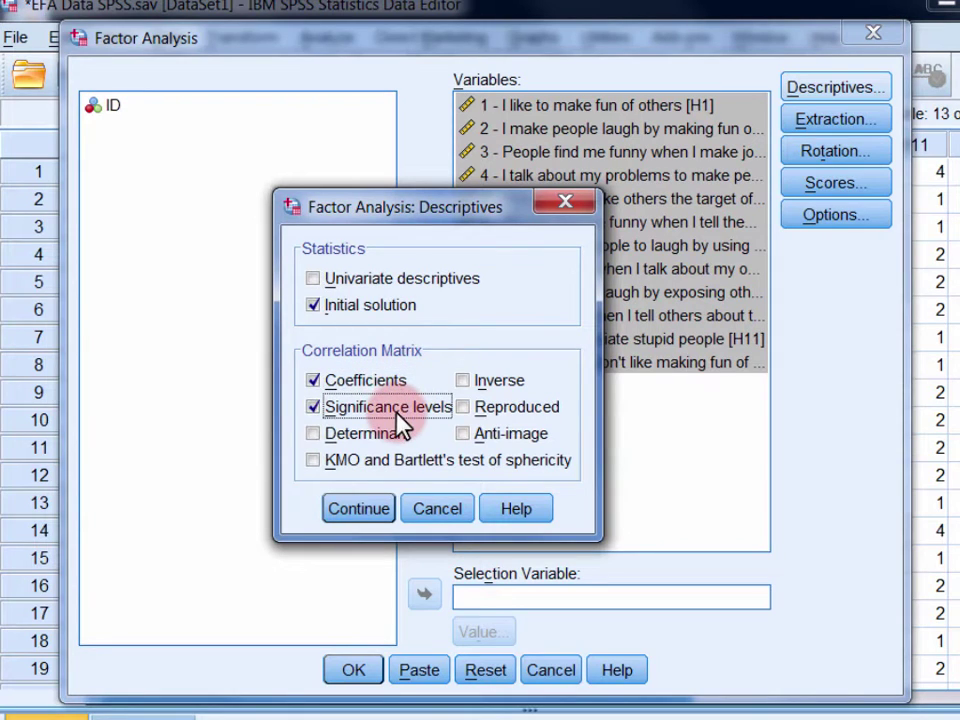
pyautogui.click(391, 442)
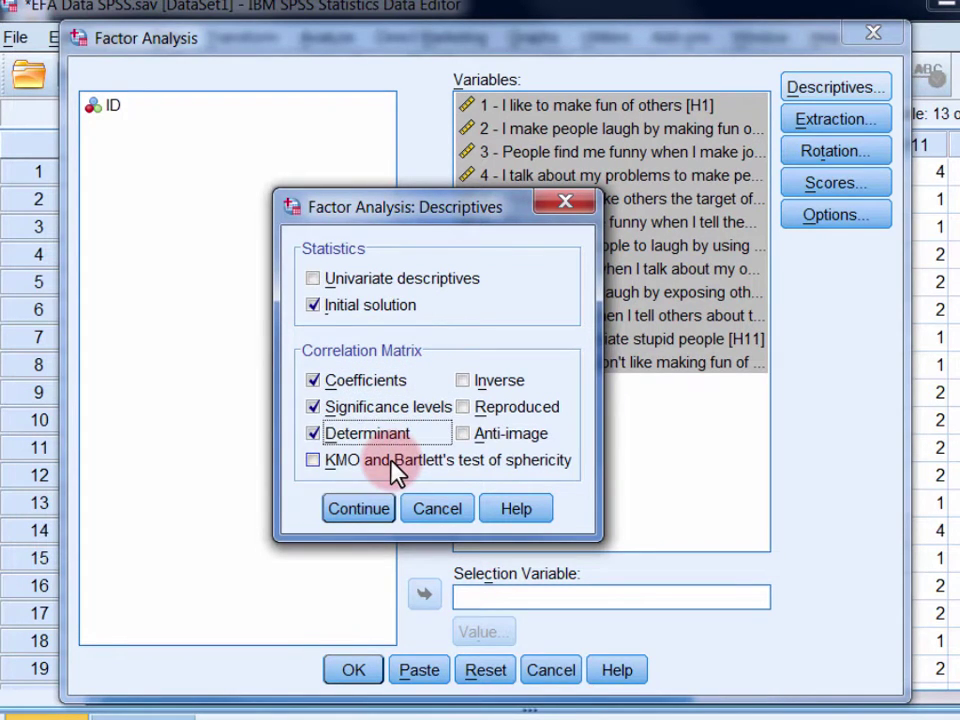
pyautogui.click(391, 464)
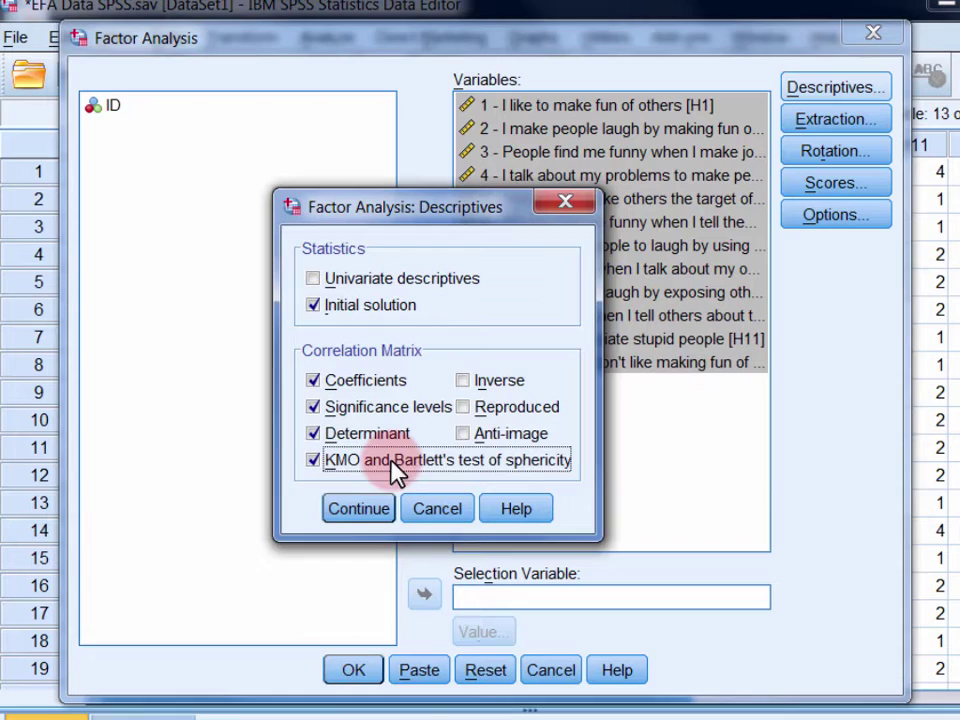
pyautogui.click(478, 404)
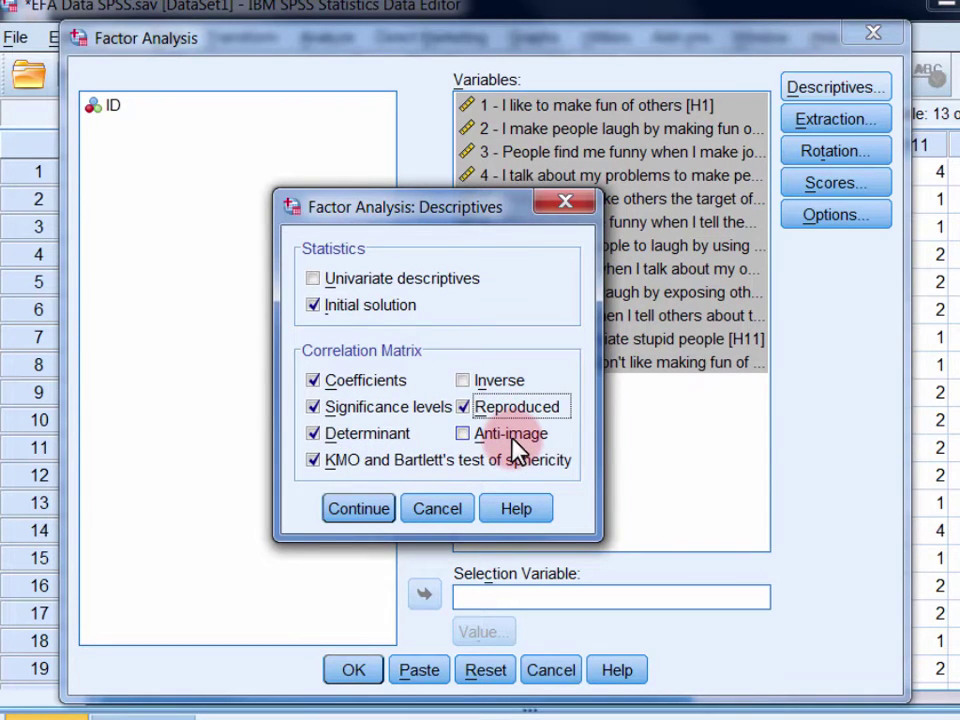
pyautogui.click(514, 448)
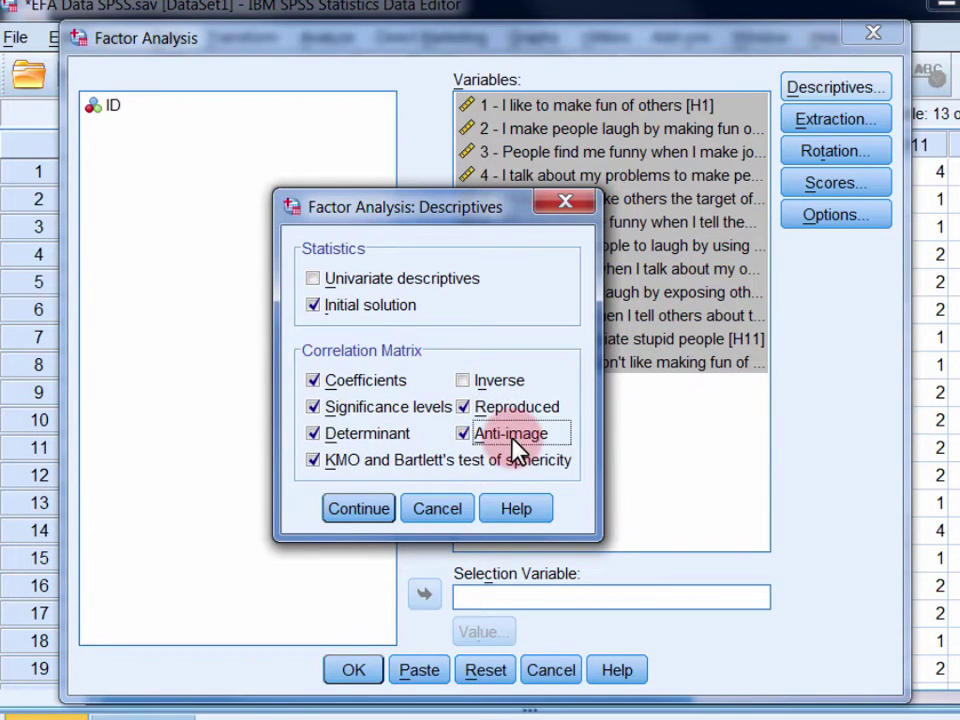
pyautogui.click(358, 509)
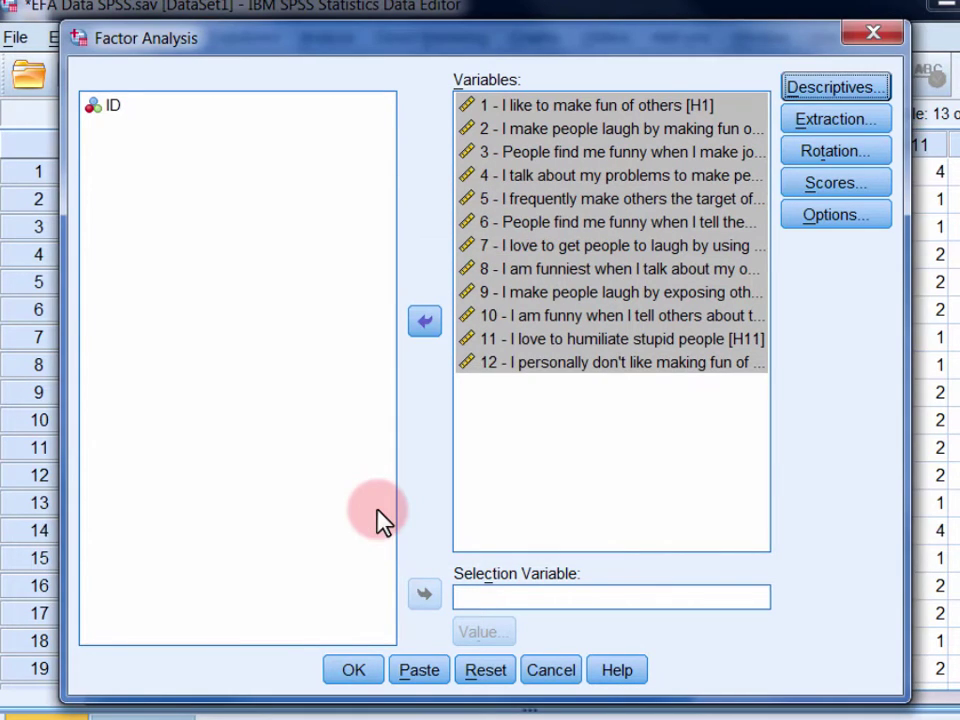
# - Set Extraction method to Principal axis factoring and add a scree plot
pyautogui.click(800, 120)
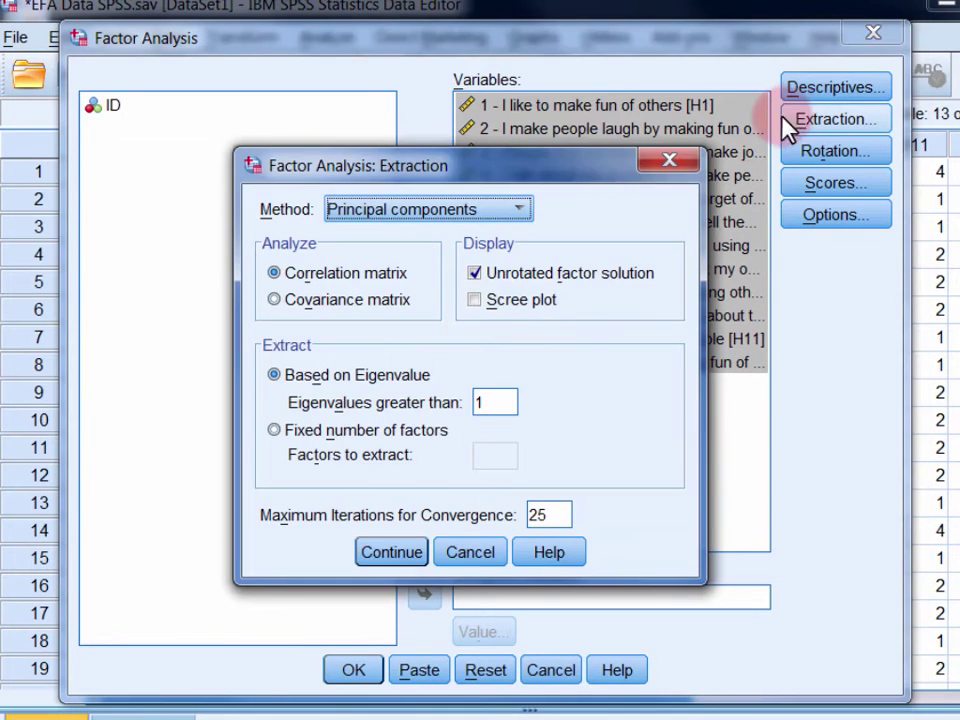
pyautogui.click(519, 210)
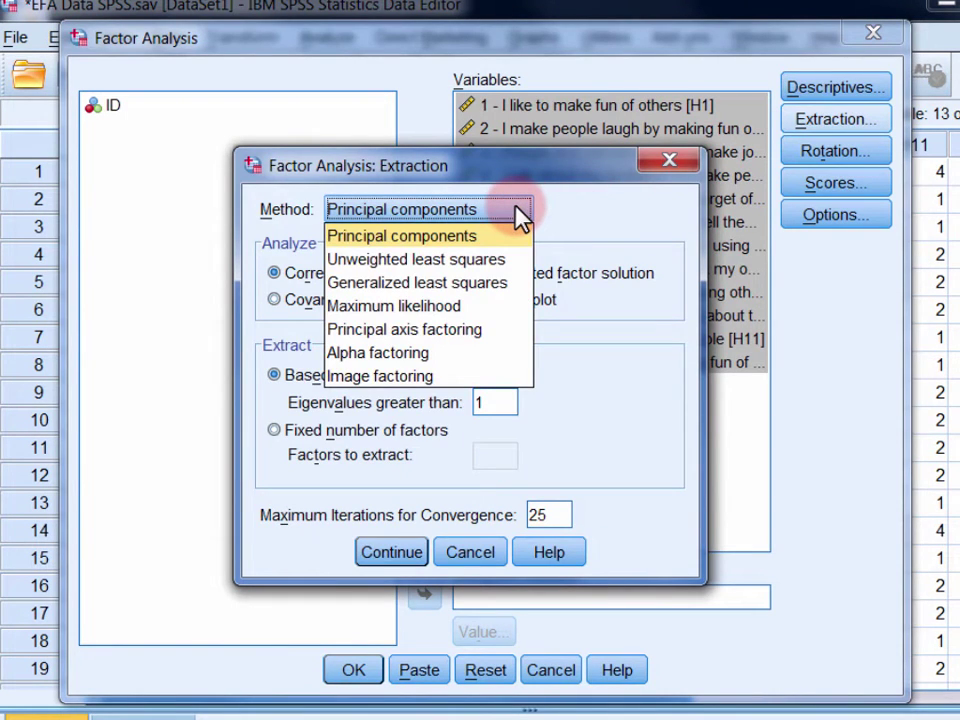
pyautogui.click(483, 338)
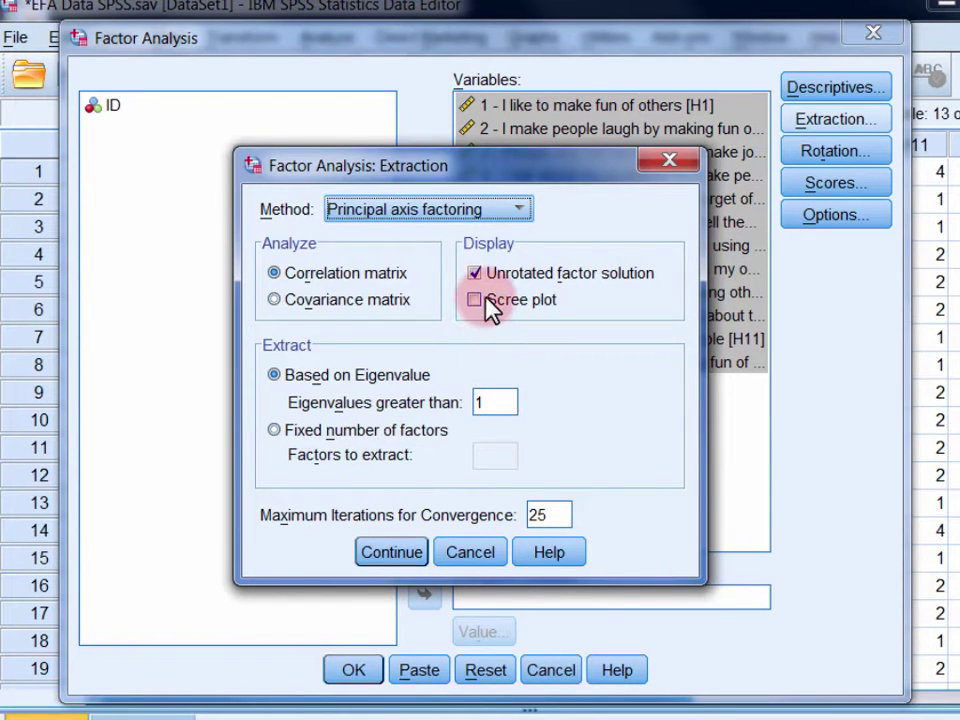
pyautogui.click(488, 305)
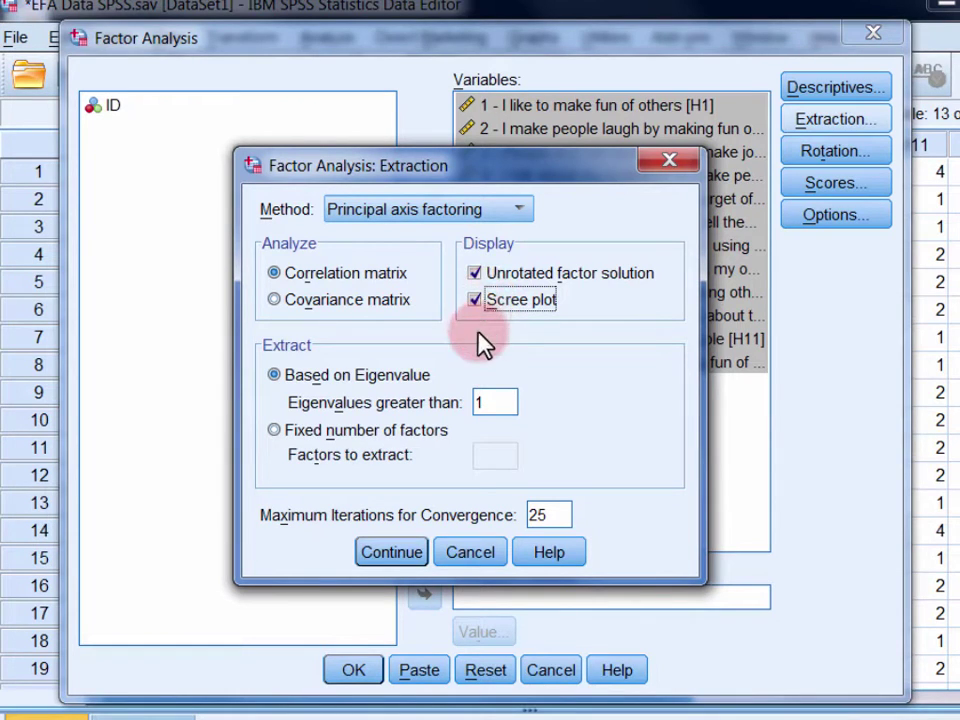
pyautogui.click(497, 390)
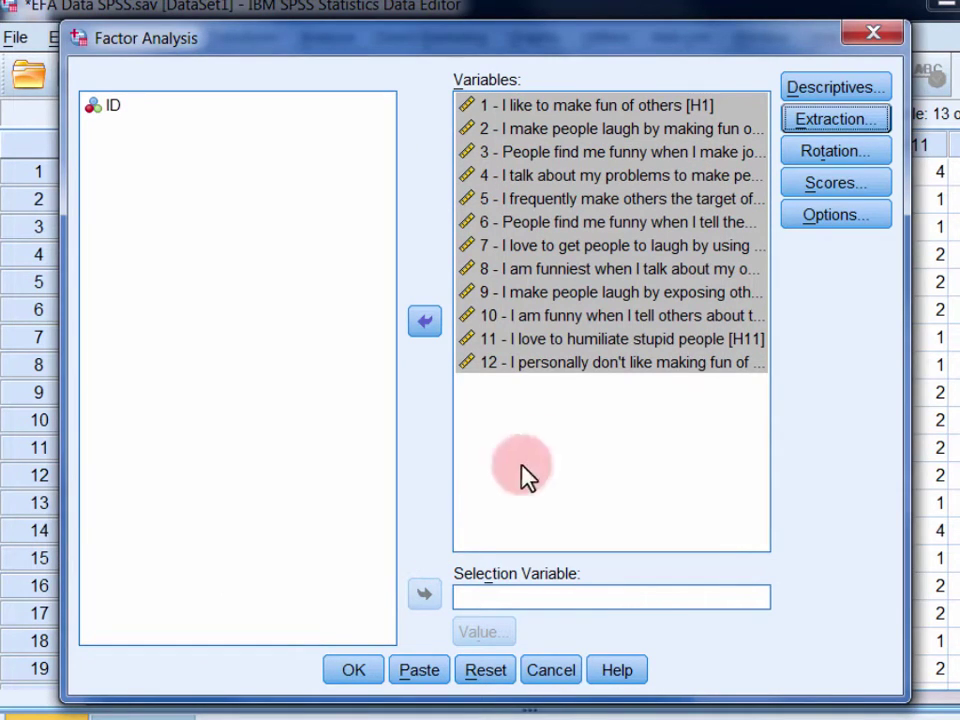
# - Choose Direct Oblimin rotation (delta 0) in the Rotation settings
pyautogui.click(810, 160)
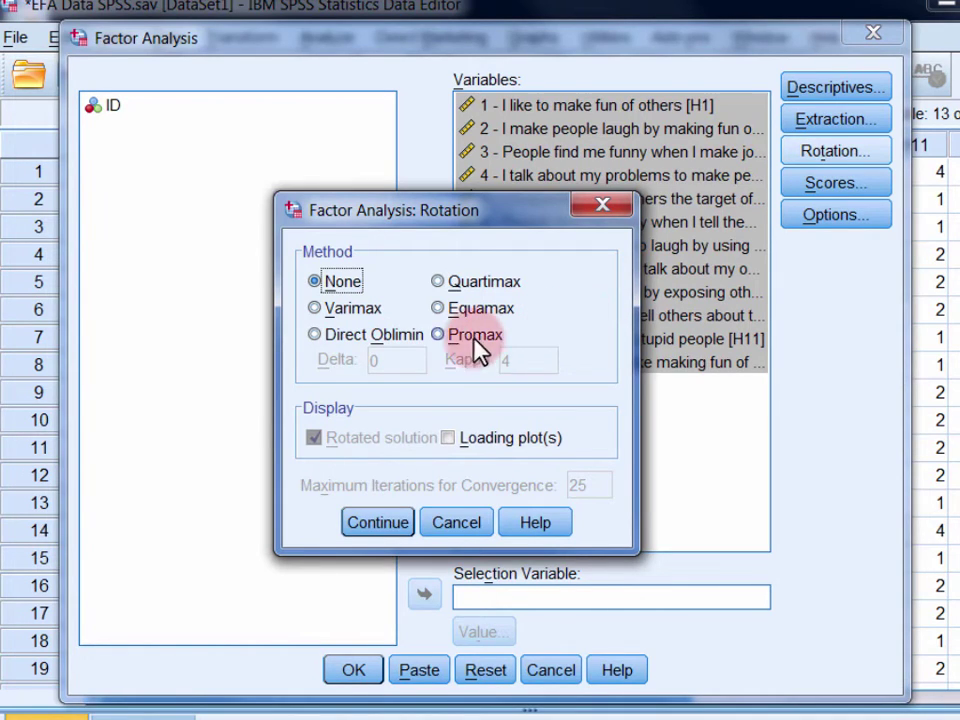
pyautogui.click(358, 333)
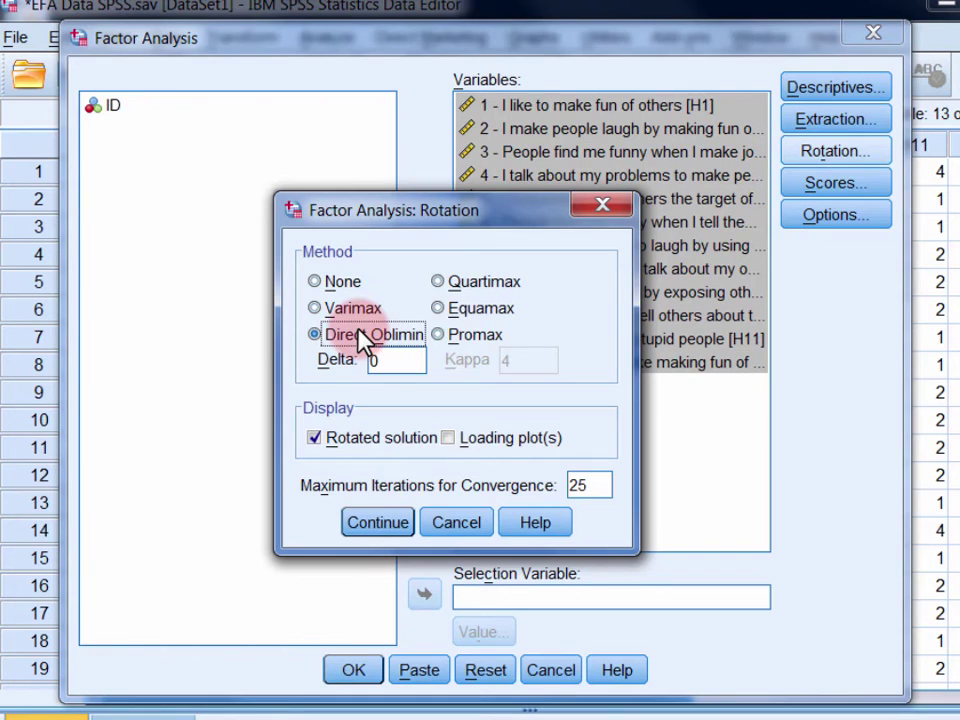
pyautogui.click(397, 536)
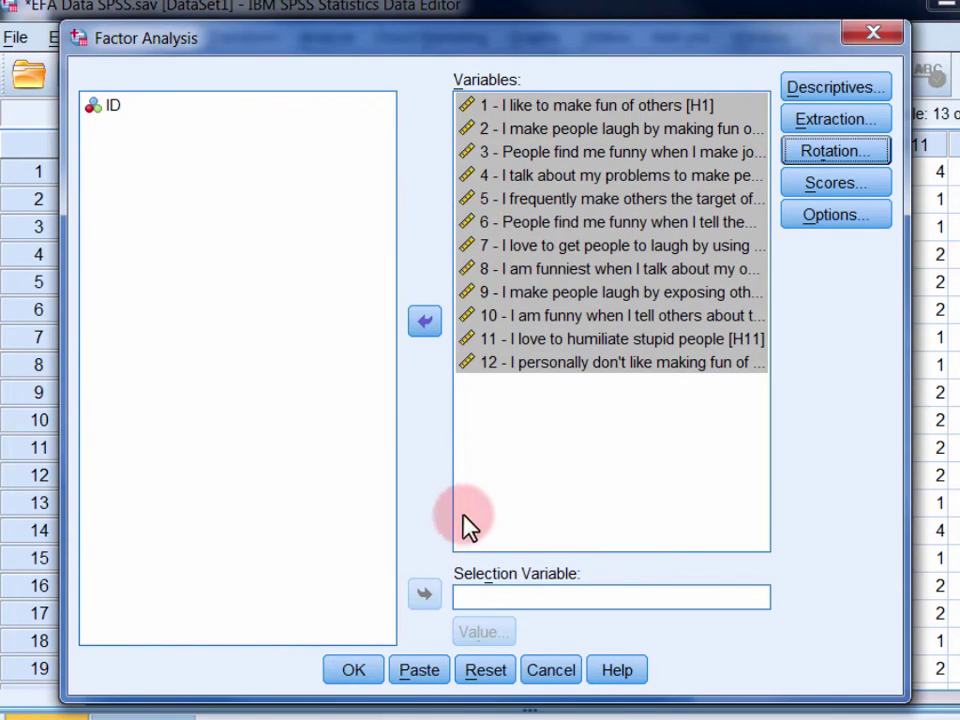
# - Sort loadings by size, suppress coefficients below .3, and run the factor analysis
pyautogui.click(822, 222)
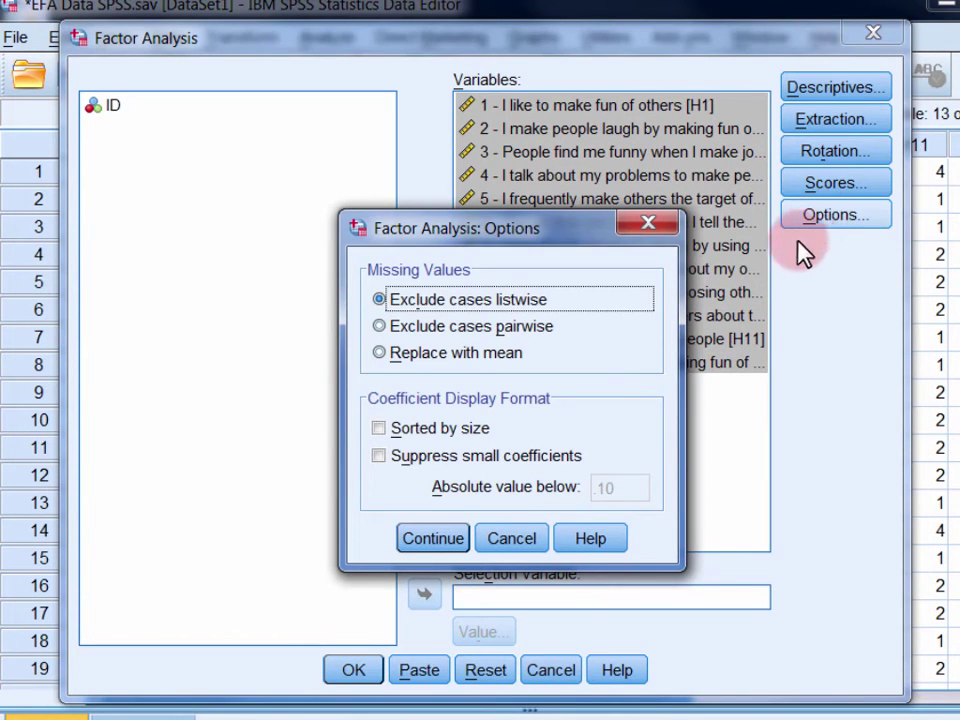
pyautogui.click(465, 447)
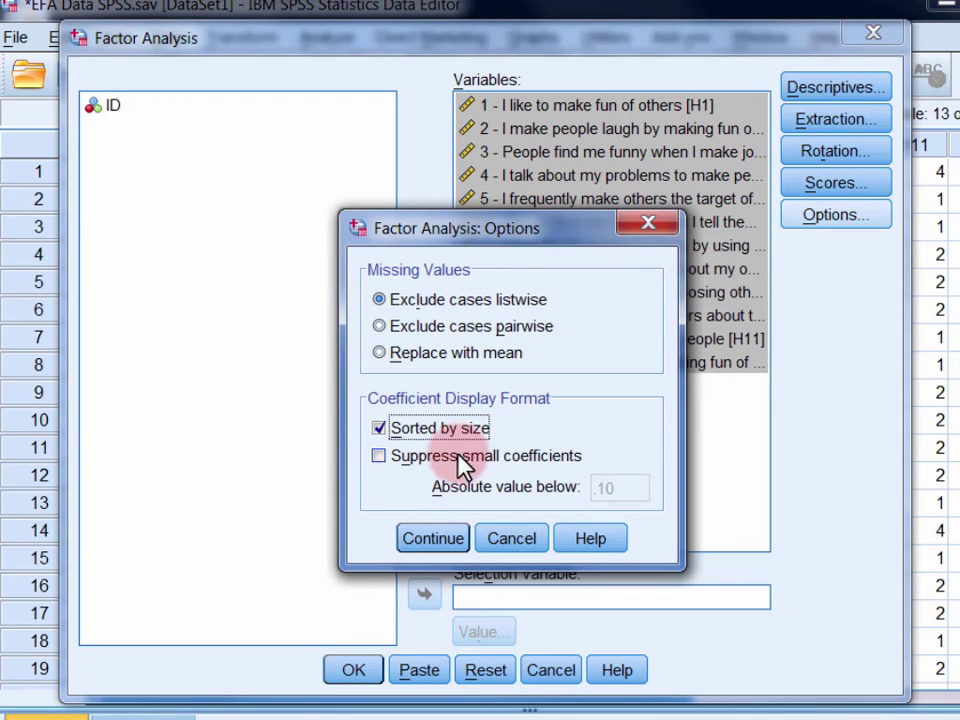
pyautogui.click(462, 458)
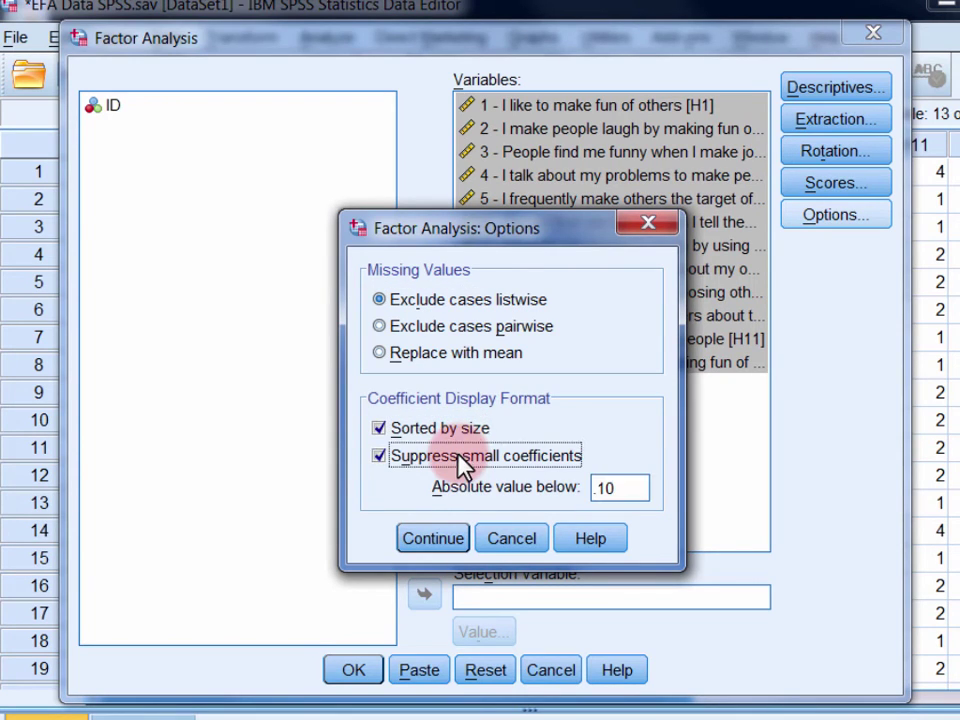
pyautogui.doubleClick(604, 489)
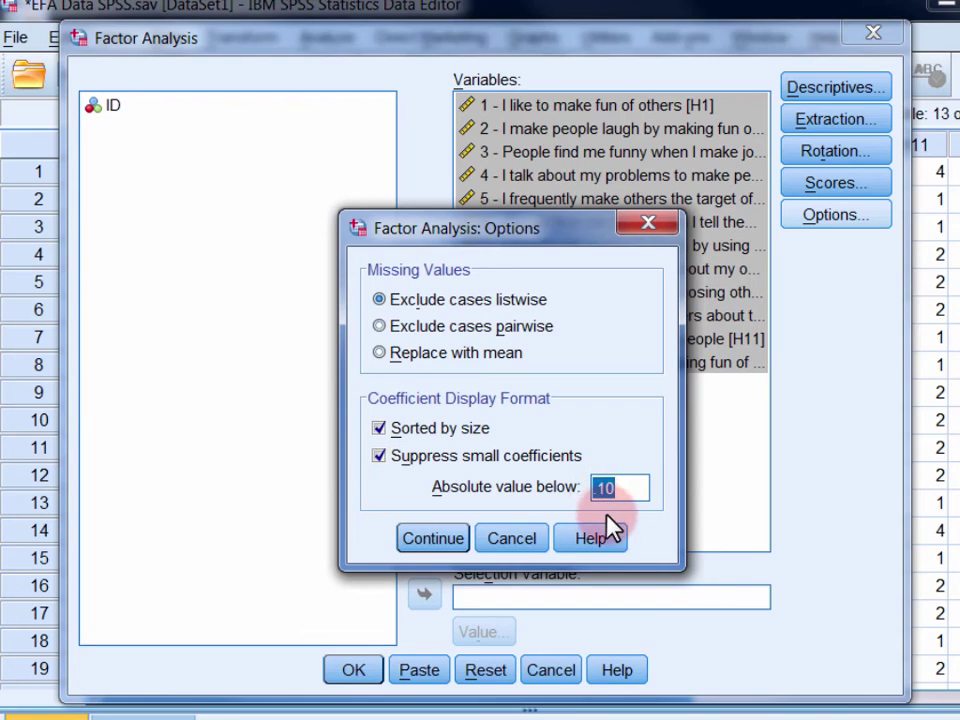
pyautogui.write('.3')
pyautogui.click(465, 545)
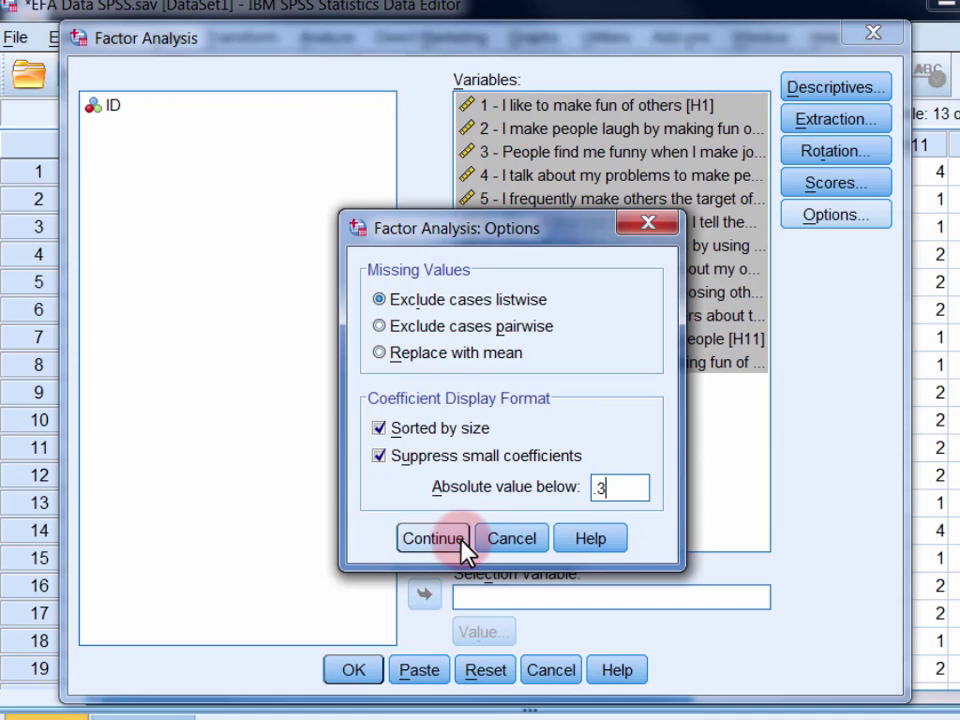
pyautogui.click(460, 538)
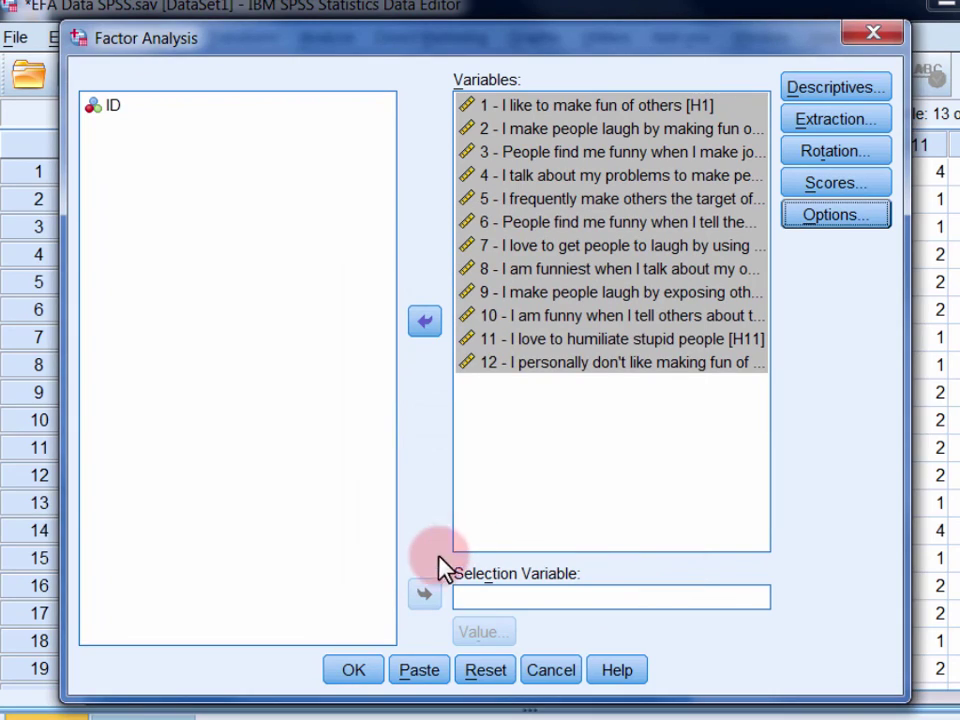
pyautogui.click(369, 662)
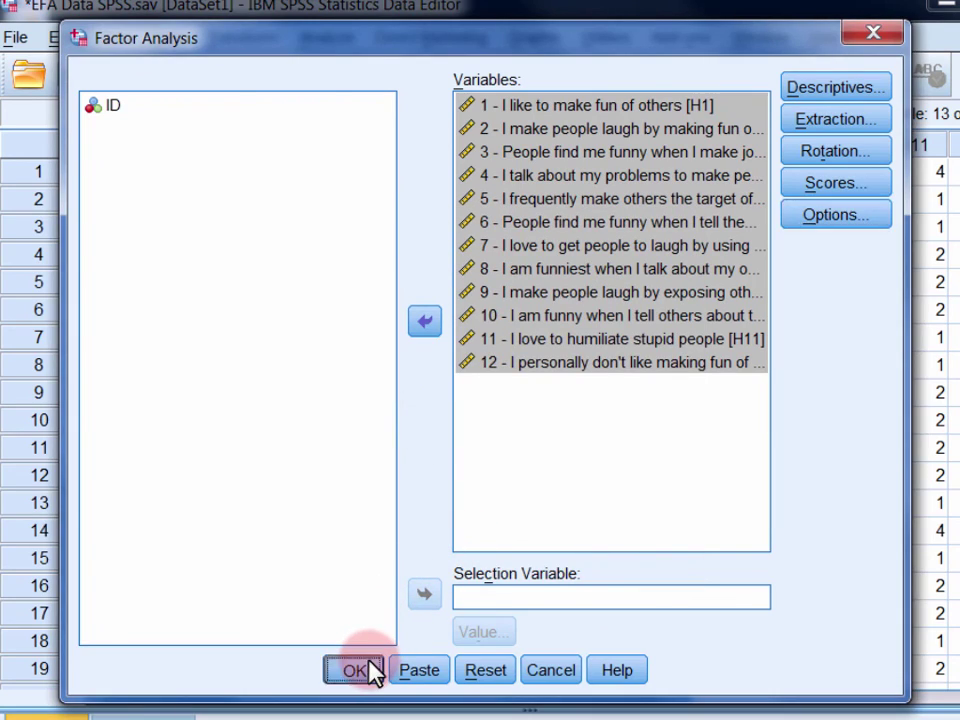